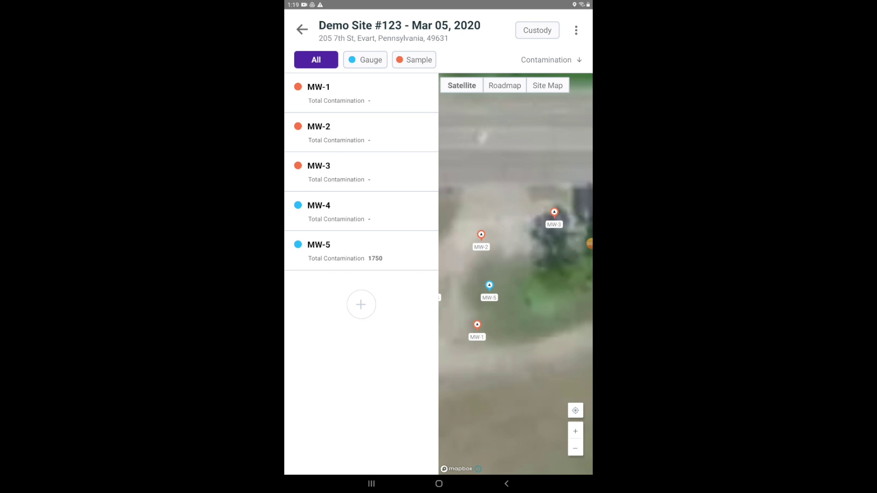
- Open sample location MW-1's details to reach its construction information
click(336, 92)
scroll(439, 247, down, 5)
- Change MW-1's well material from Galvanized Steel to PVC, save, and dismiss the confirmation
click(570, 280)
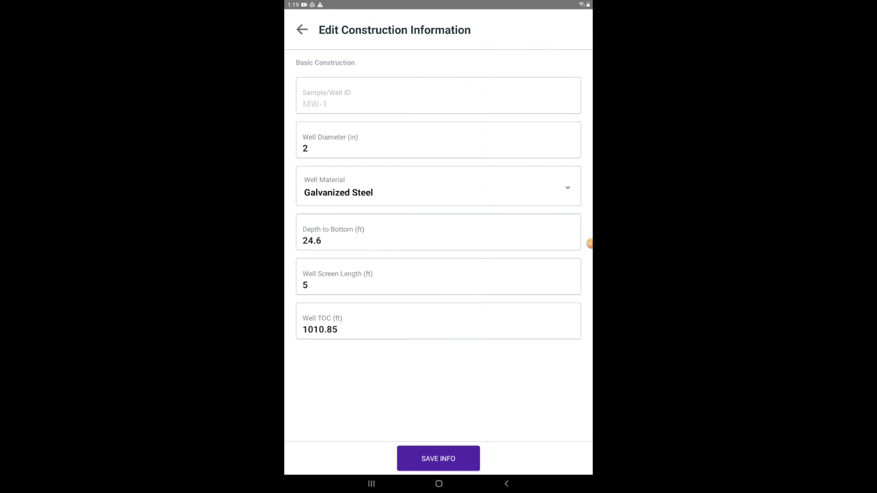
click(439, 187)
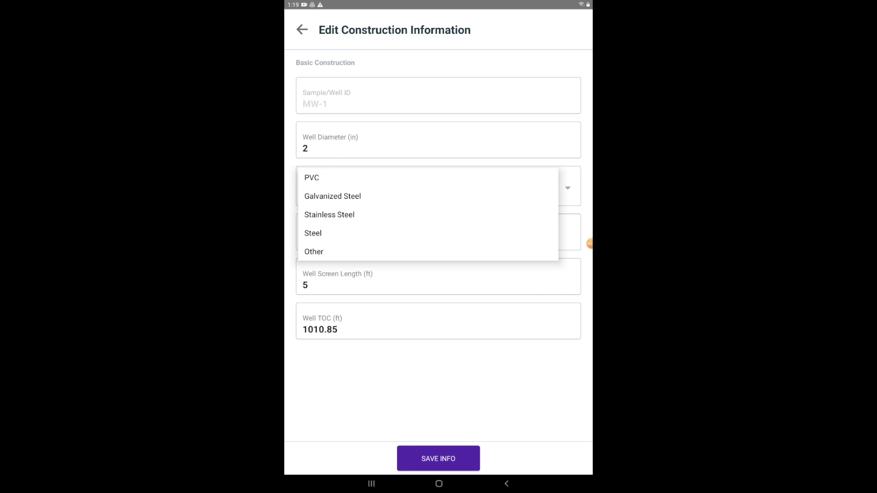
click(312, 178)
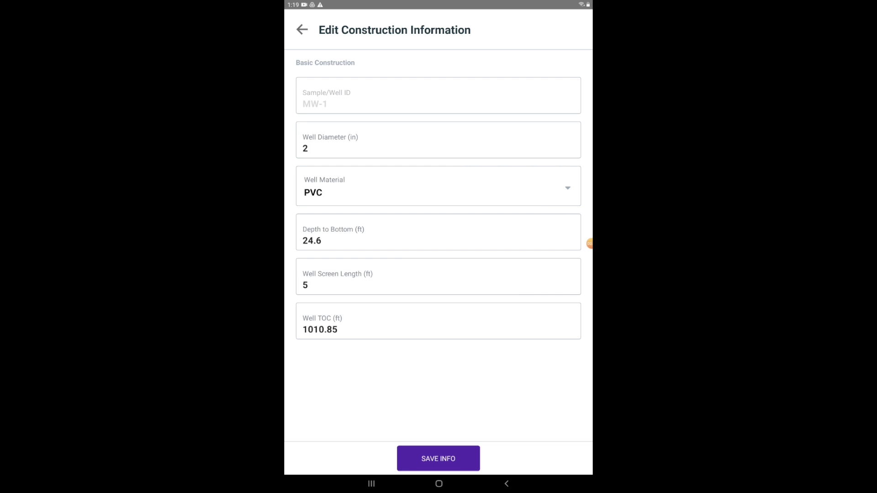
click(438, 459)
click(506, 293)
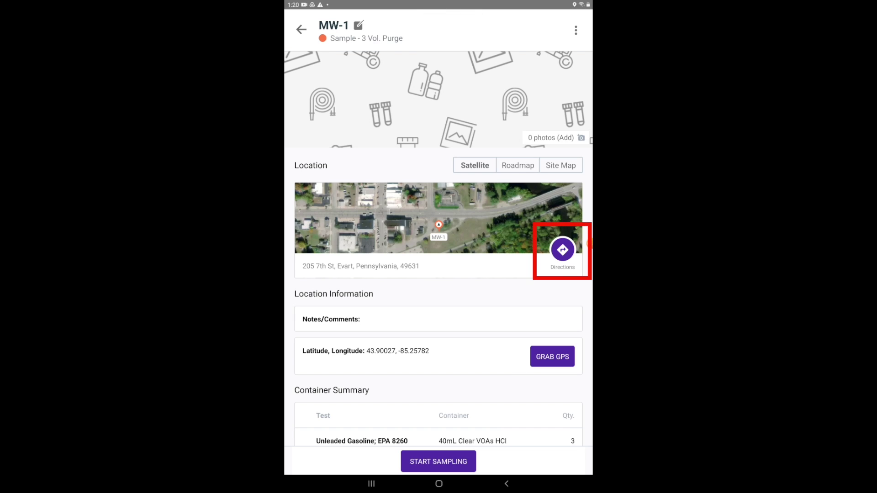
- Reposition MW-1's pin on the satellite map by panning, and save the location
click(563, 250)
click(559, 30)
mouse_move(480, 275)
mouse_down()
mouse_move(412, 274)
mouse_move(429, 270)
mouse_up()
click(559, 30)
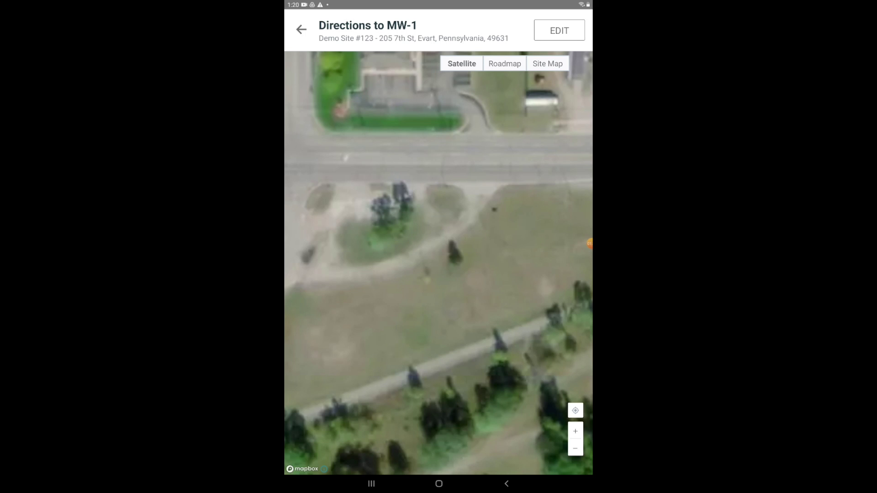